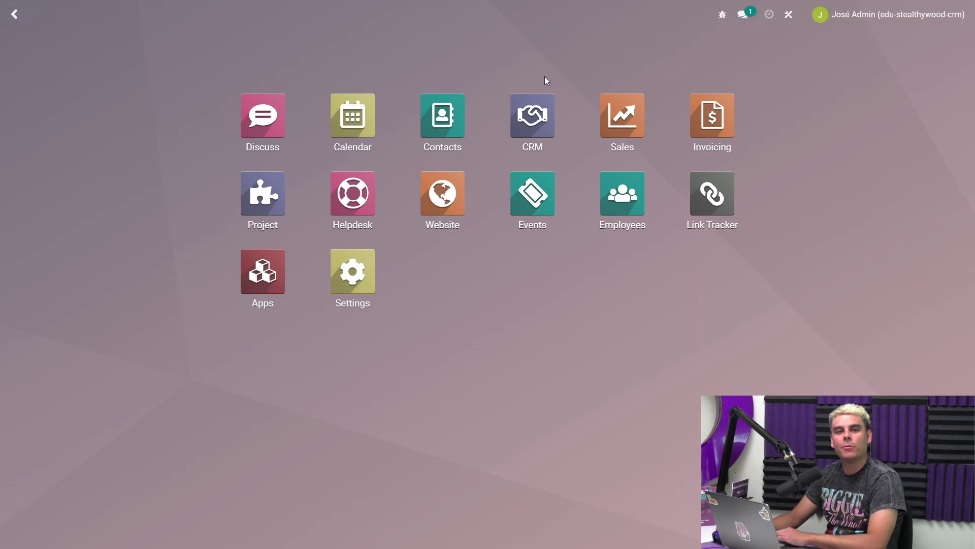
From CRM Settings, open Update Probabilities under Predictive Lead Scoring.
click(532, 117)
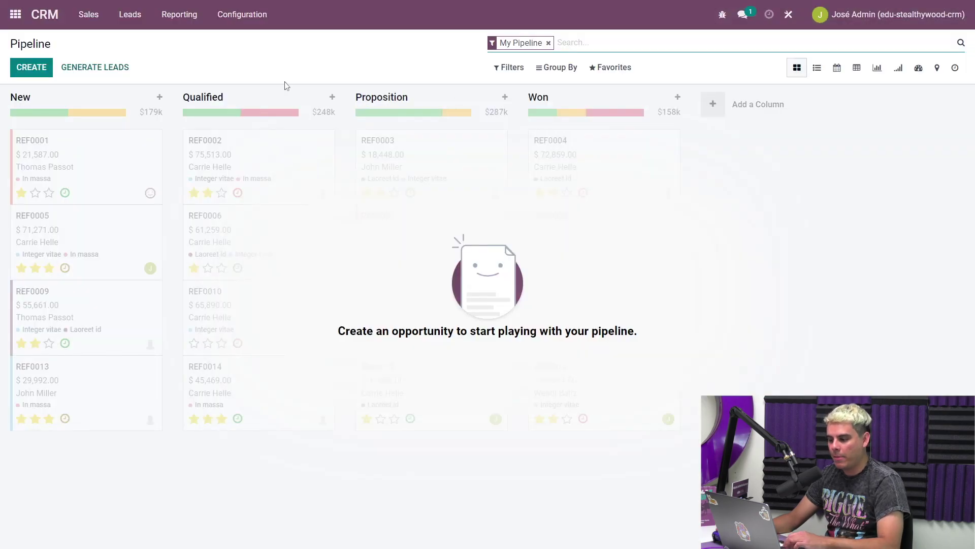
click(244, 18)
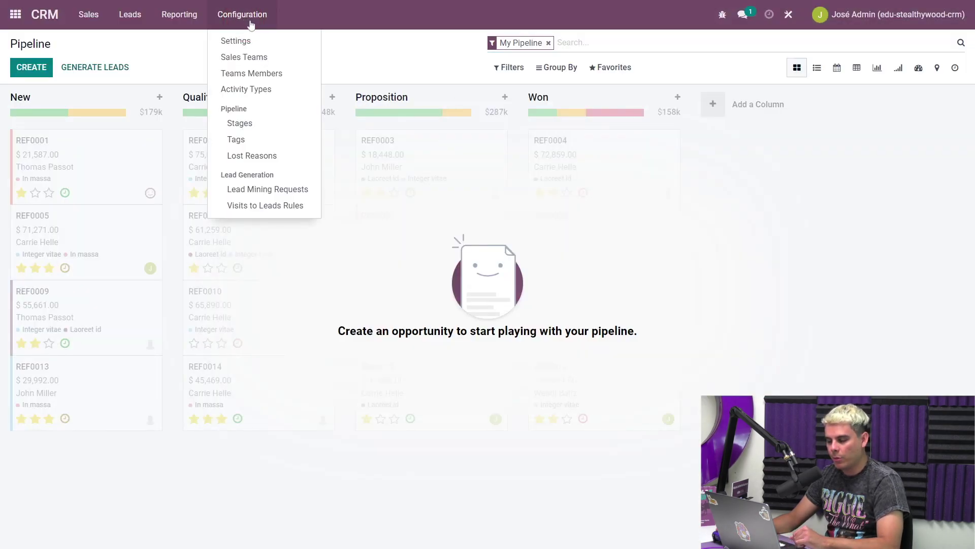
click(277, 40)
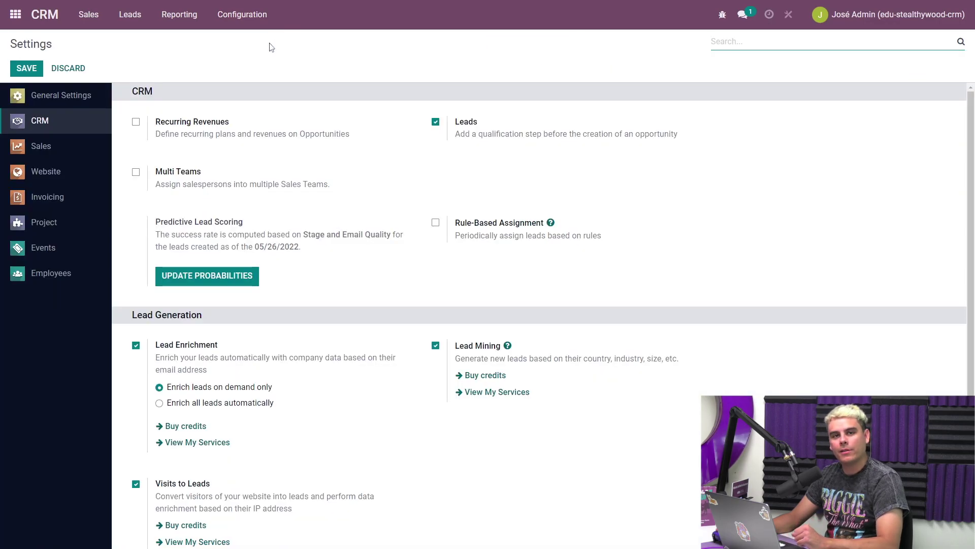
drag(154, 222, 391, 236)
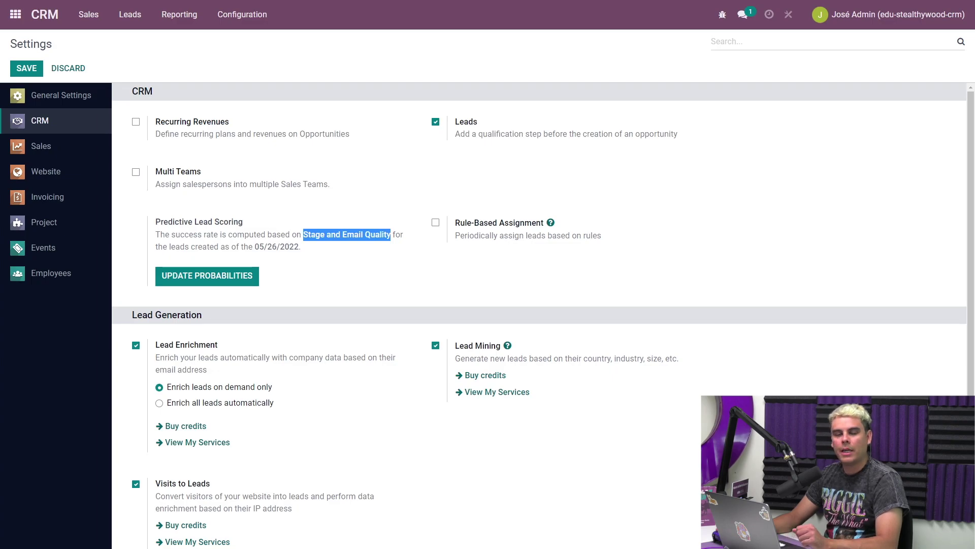
click(244, 281)
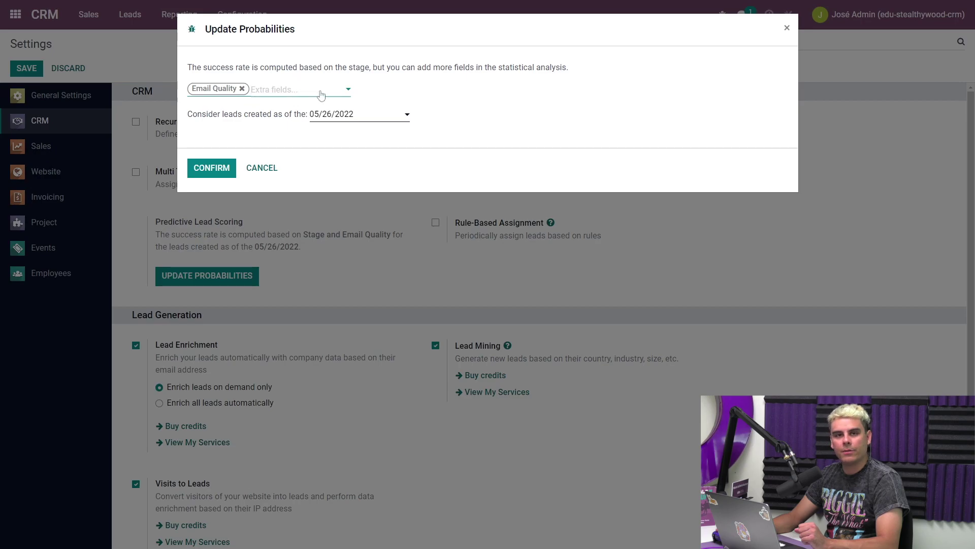
Replace Email Quality with Country as the extra scoring field and confirm the update.
click(348, 91)
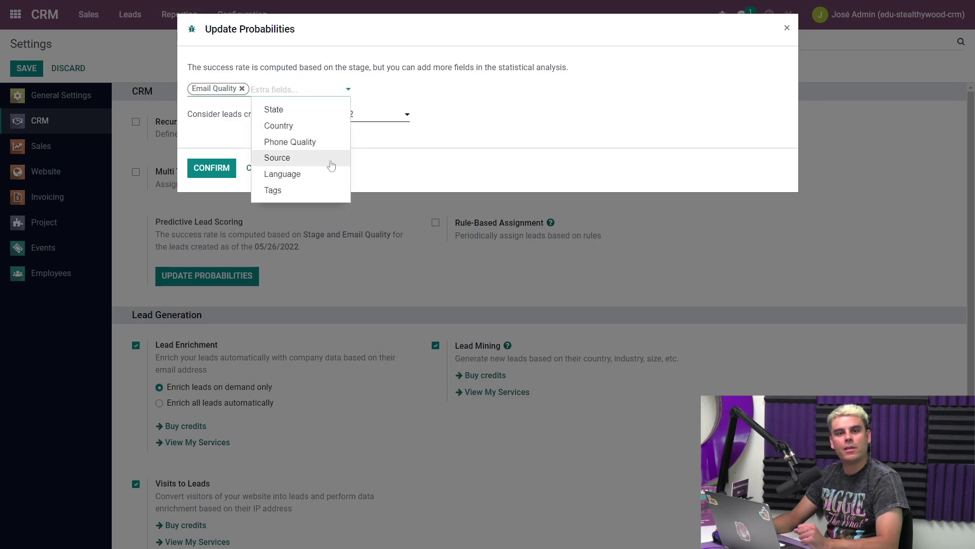
click(351, 91)
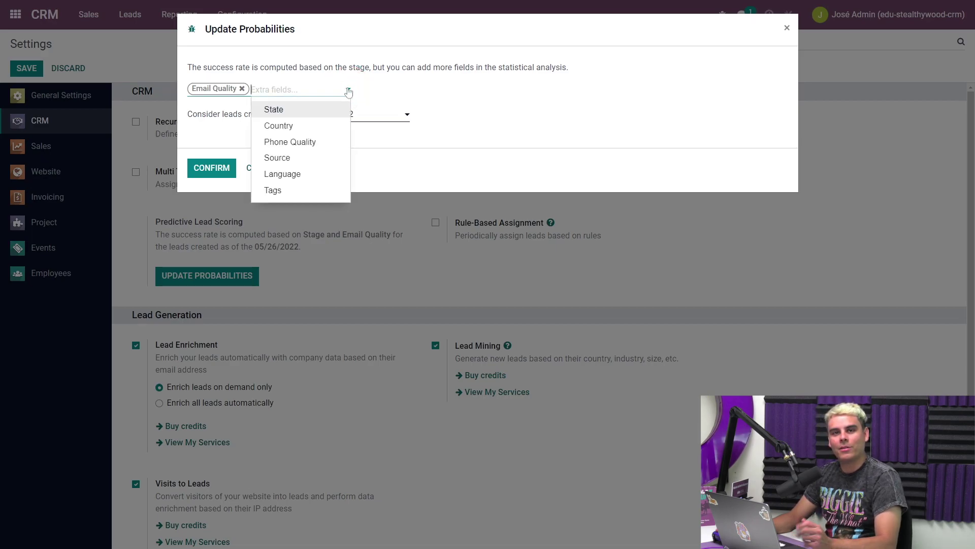
click(306, 129)
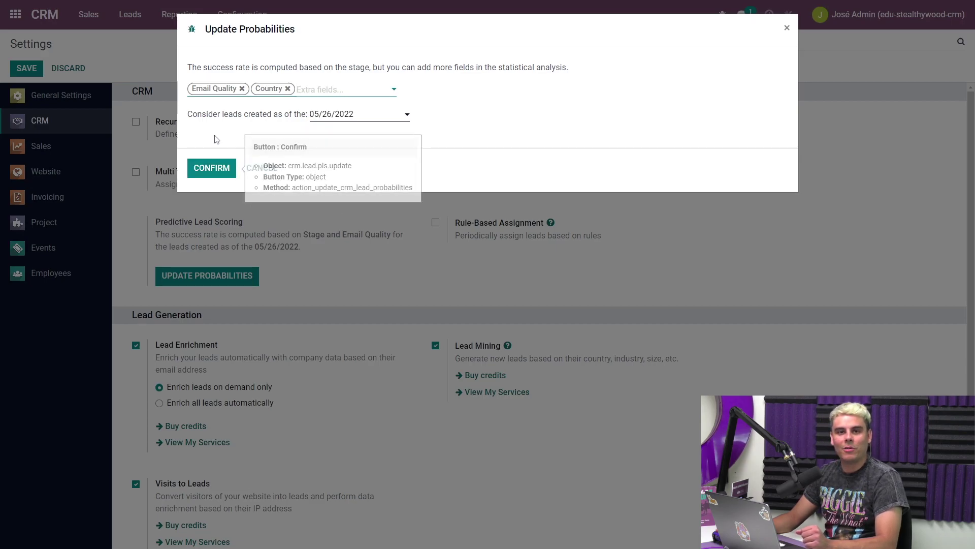
click(243, 90)
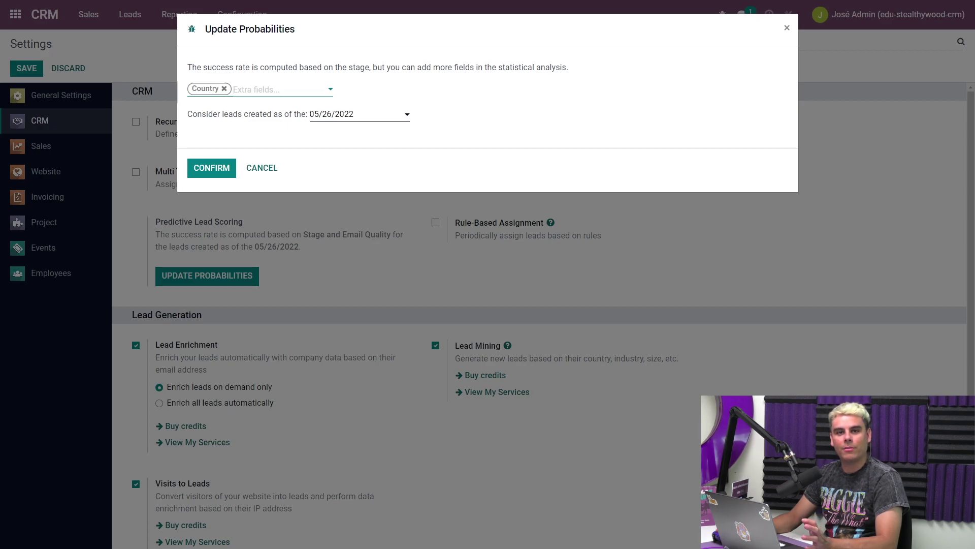
click(222, 169)
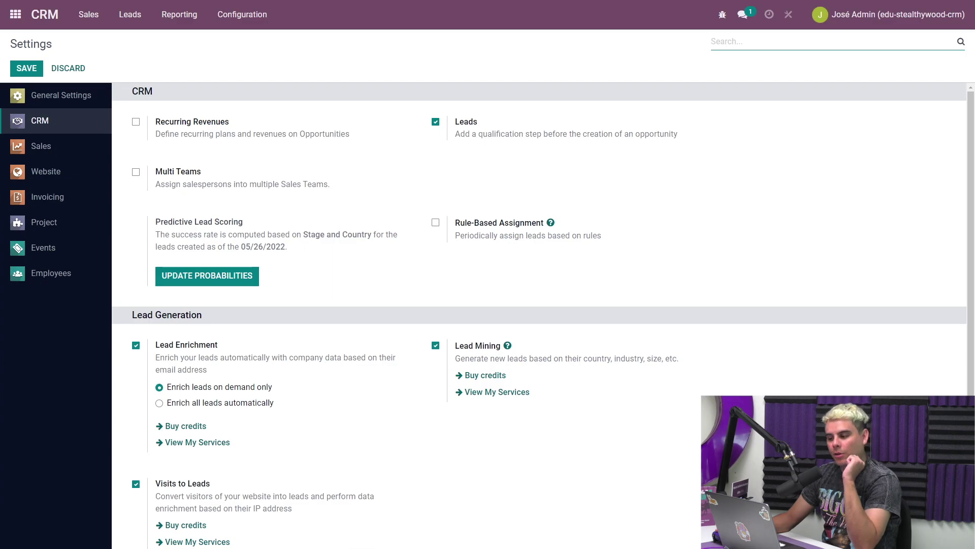
Clear the My Pipeline filter, create 'Opportunity 1' in New, and open its full form.
click(40, 18)
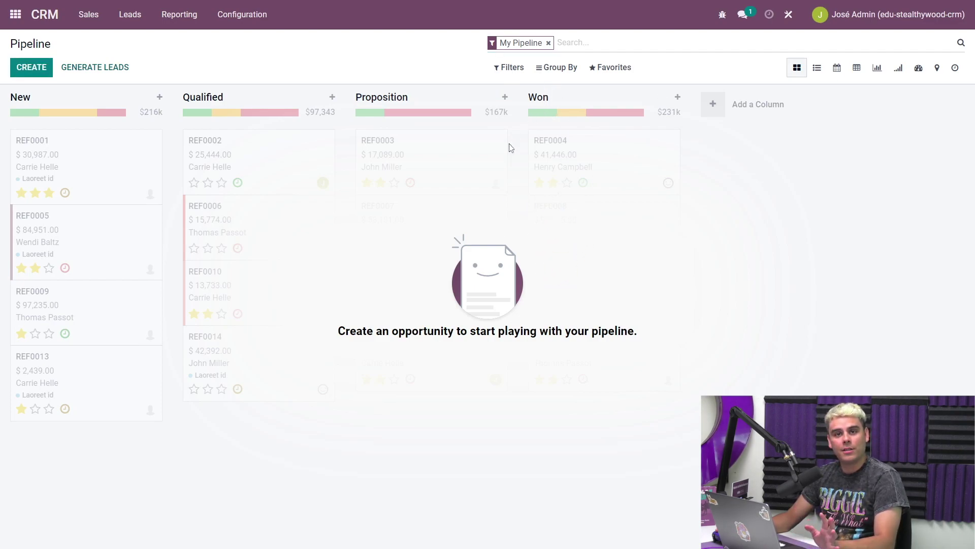
click(548, 43)
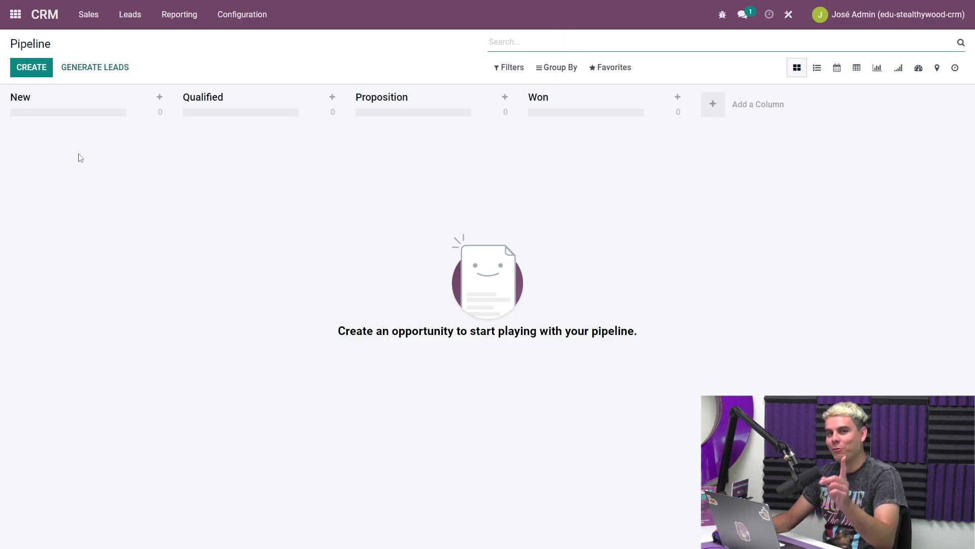
click(46, 70)
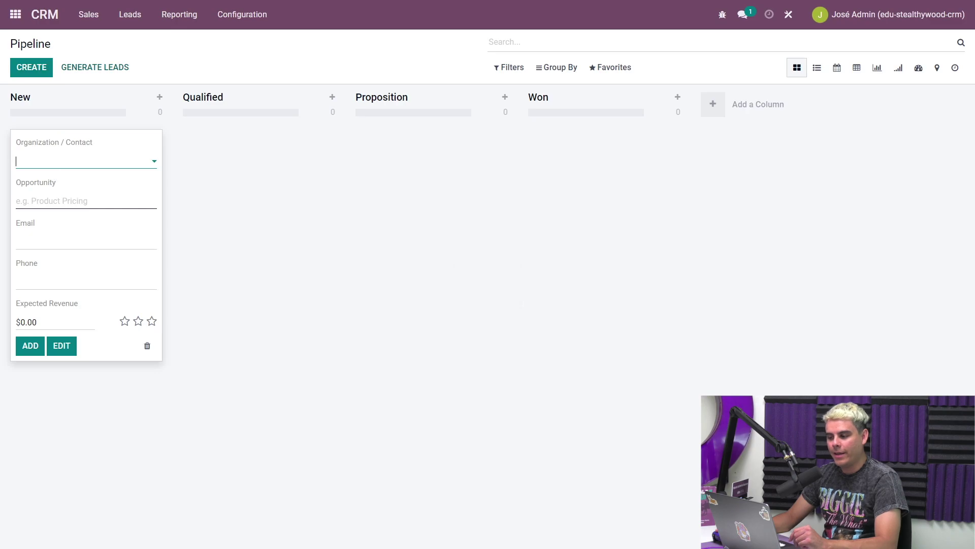
click(63, 201)
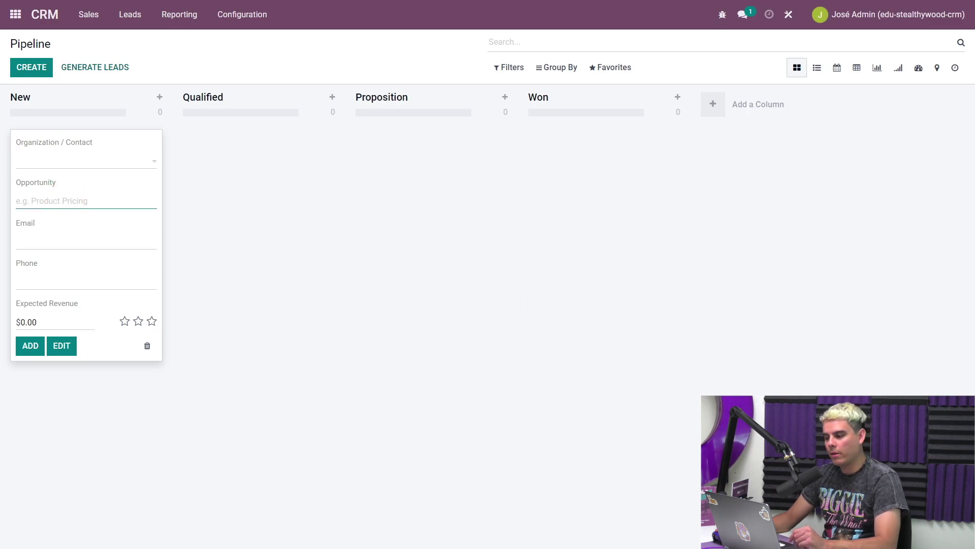
text(Opportunity 1)
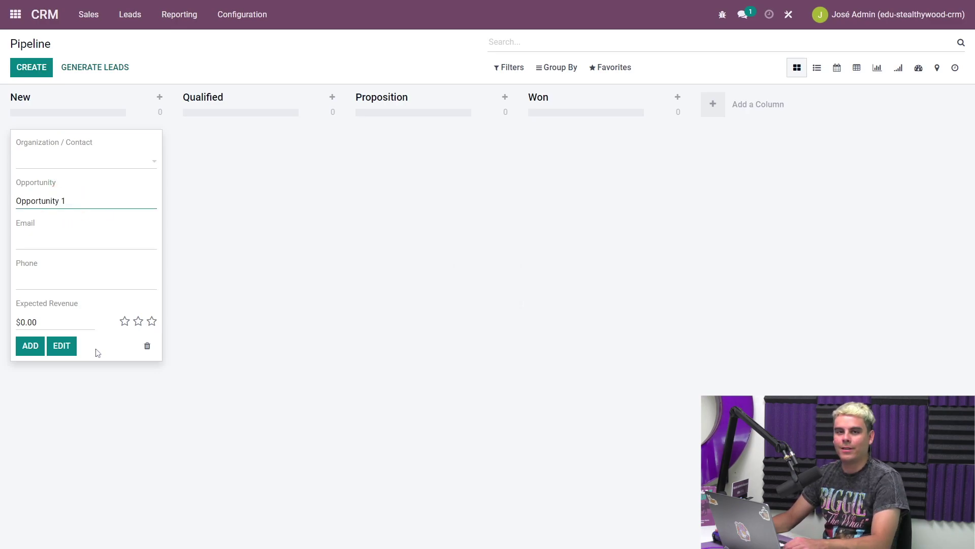
click(70, 347)
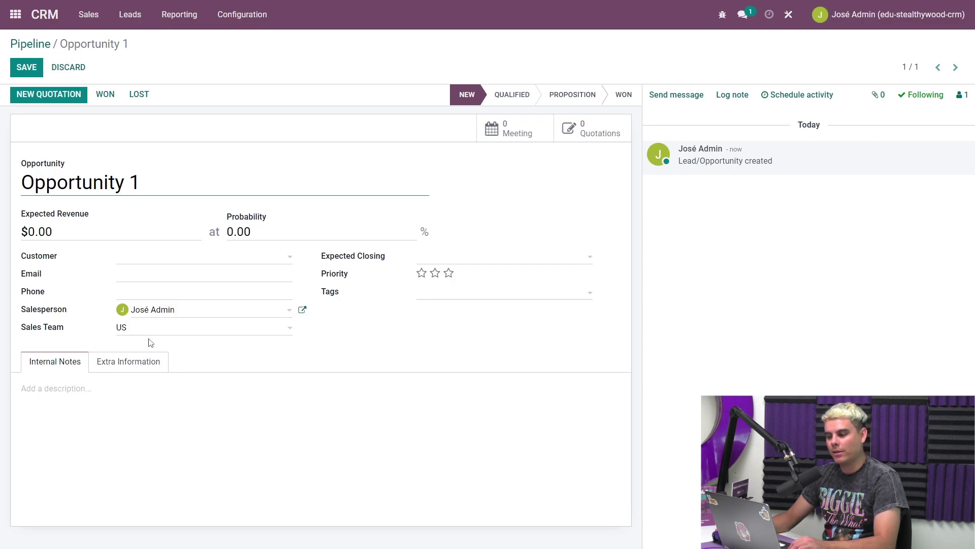
Give Opportunity 1 the Europe sales team and country Belgium, then save it at 0.00%.
click(162, 332)
click(162, 365)
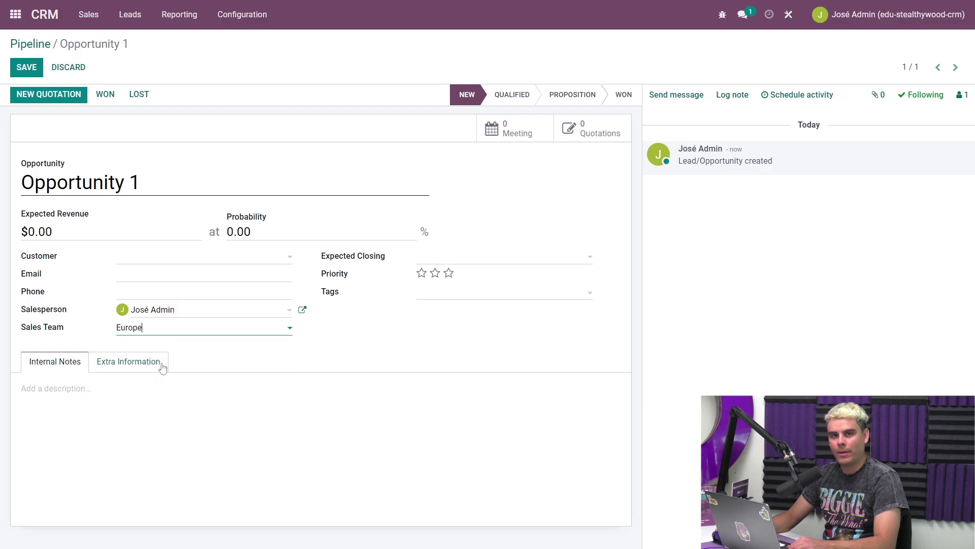
click(145, 365)
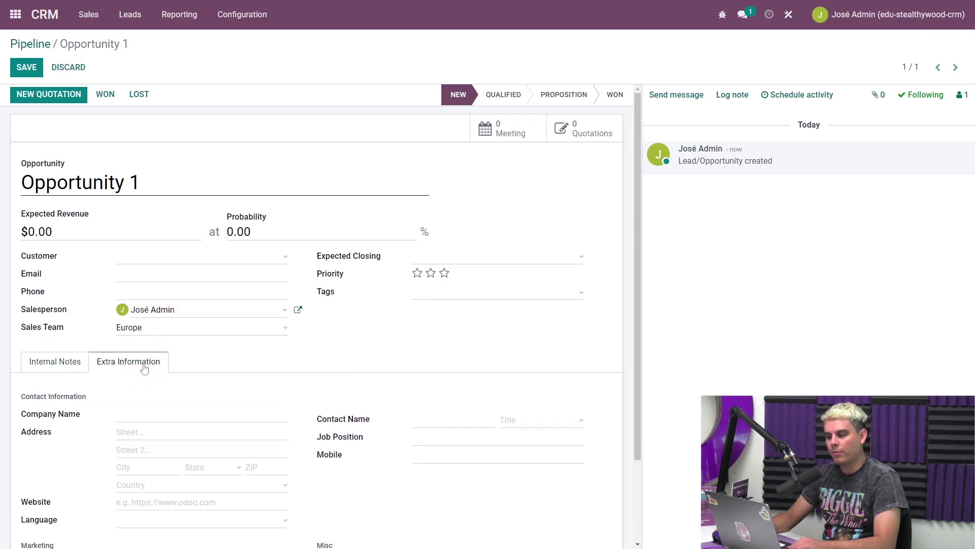
click(147, 486)
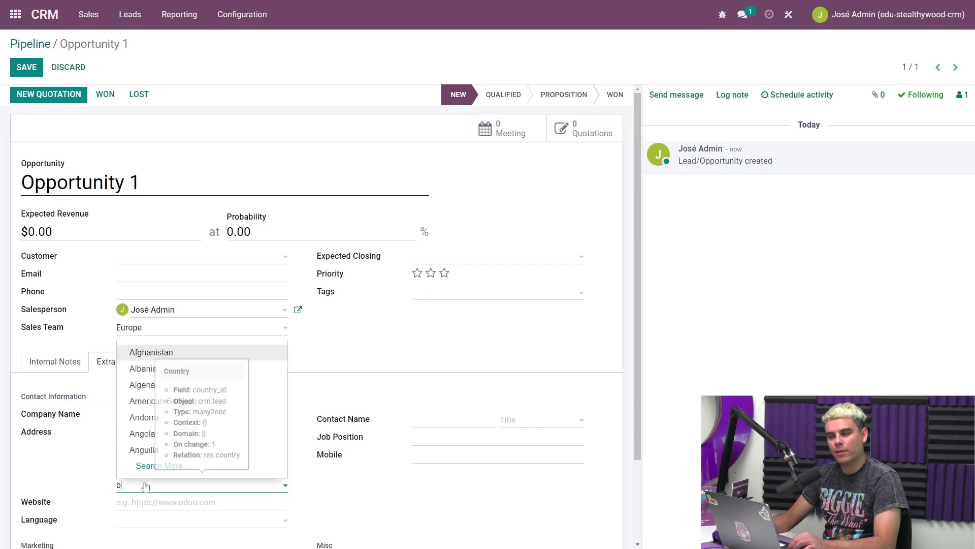
text(bel)
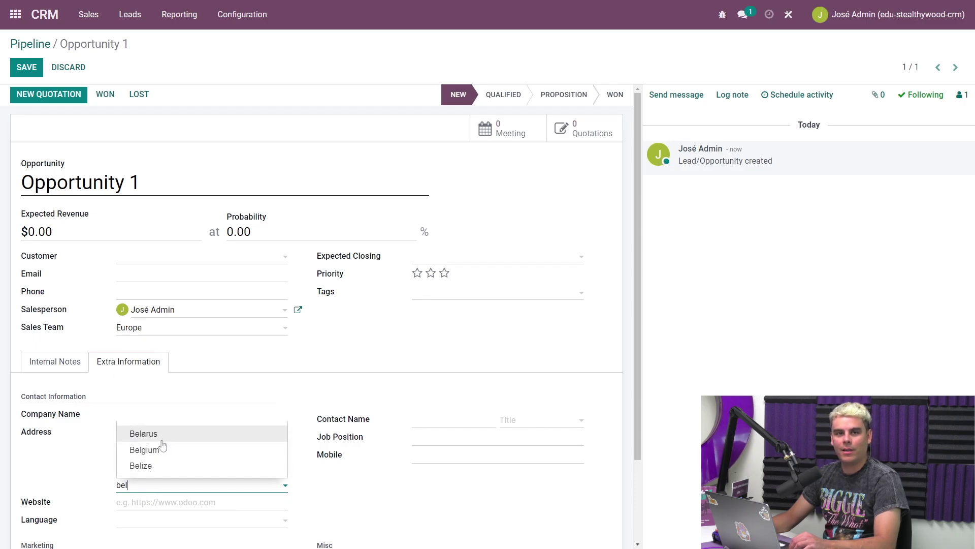
click(159, 448)
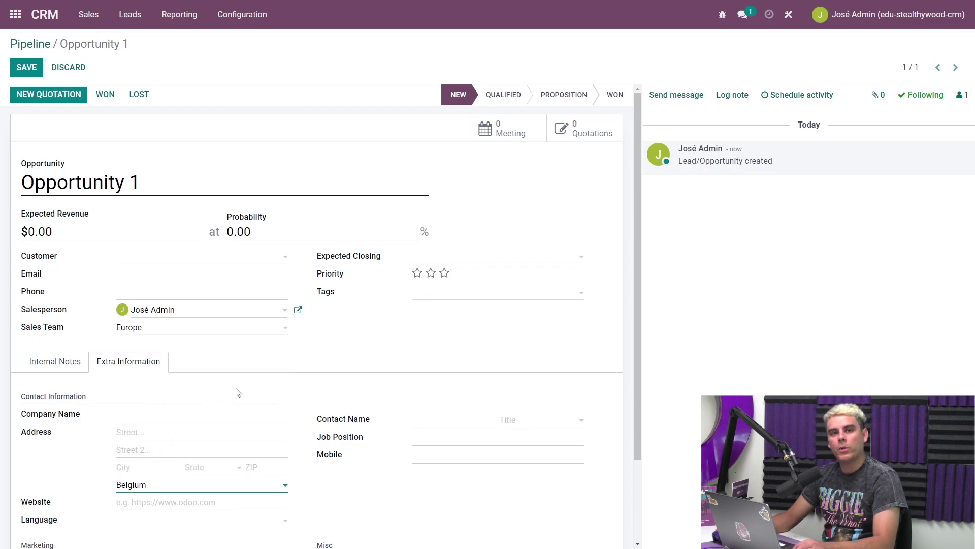
click(265, 360)
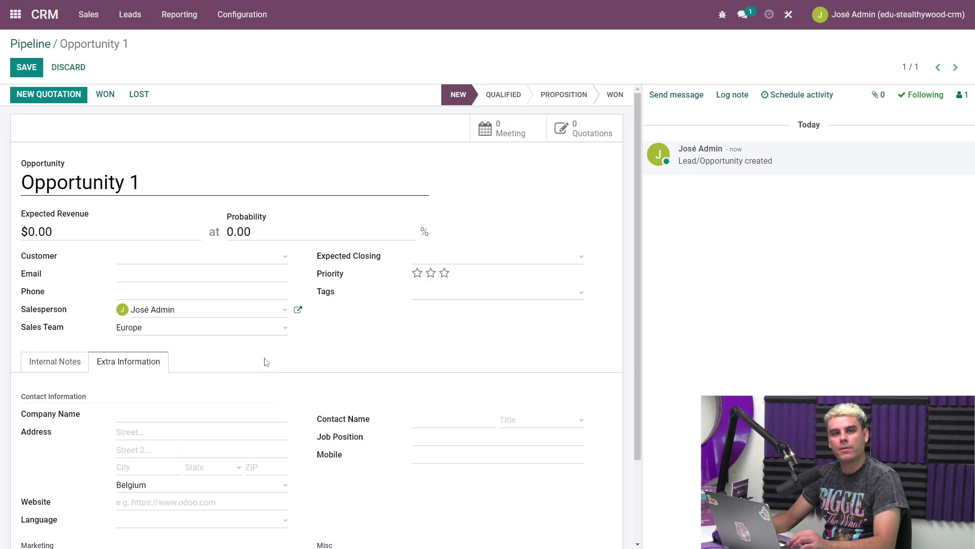
click(227, 232)
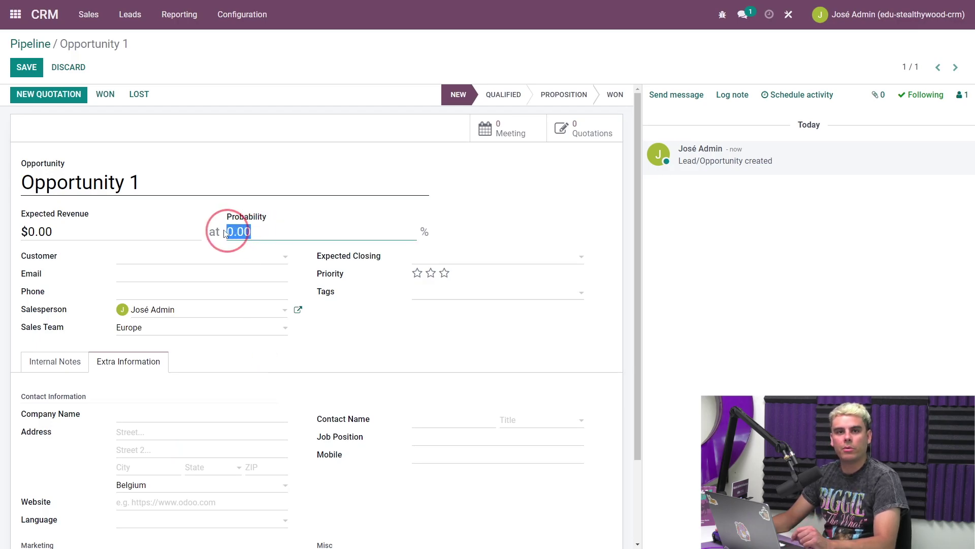
click(198, 212)
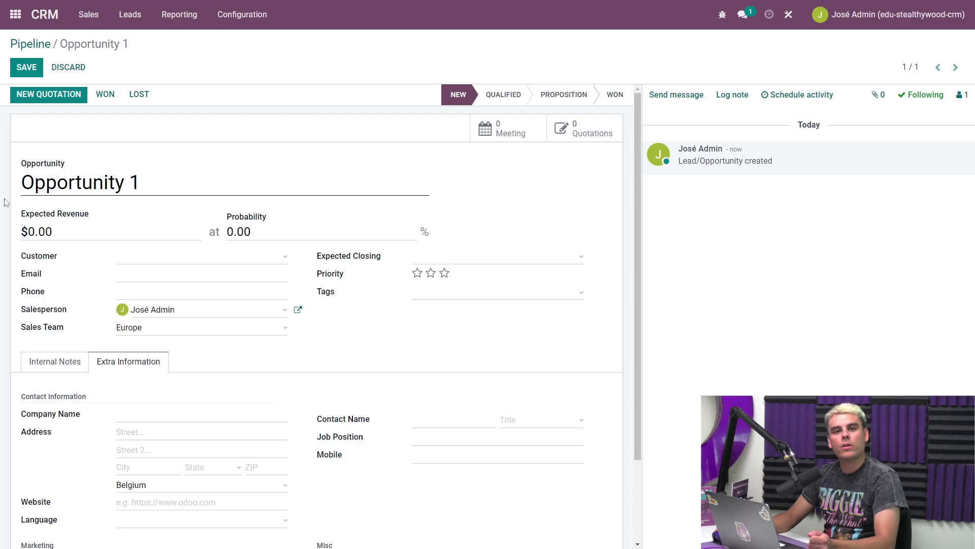
click(25, 69)
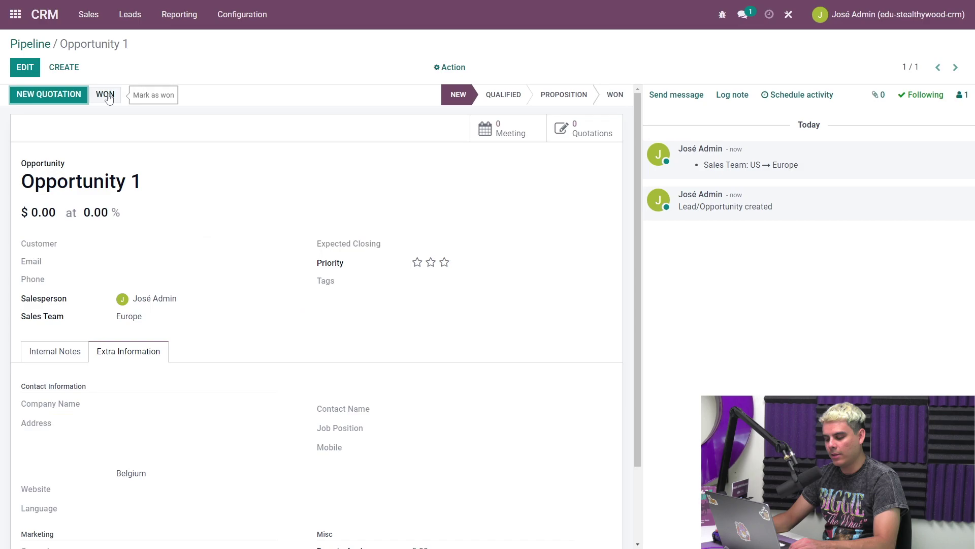
Mark Opportunity 1 as Won, moving it to the Won stage at 100%.
click(106, 95)
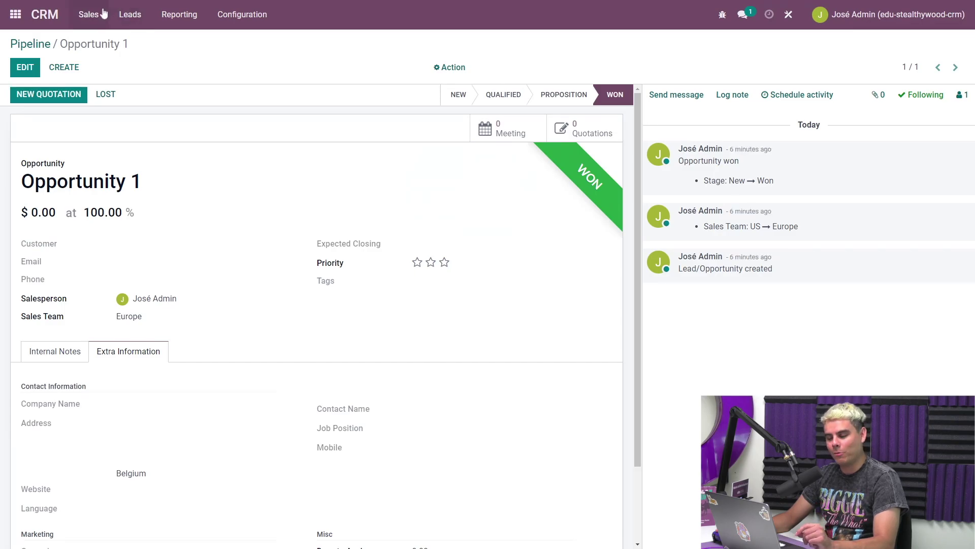
Create 'Opportunity 2' with Europe team and country Belgium, mark it Won, and save.
click(69, 67)
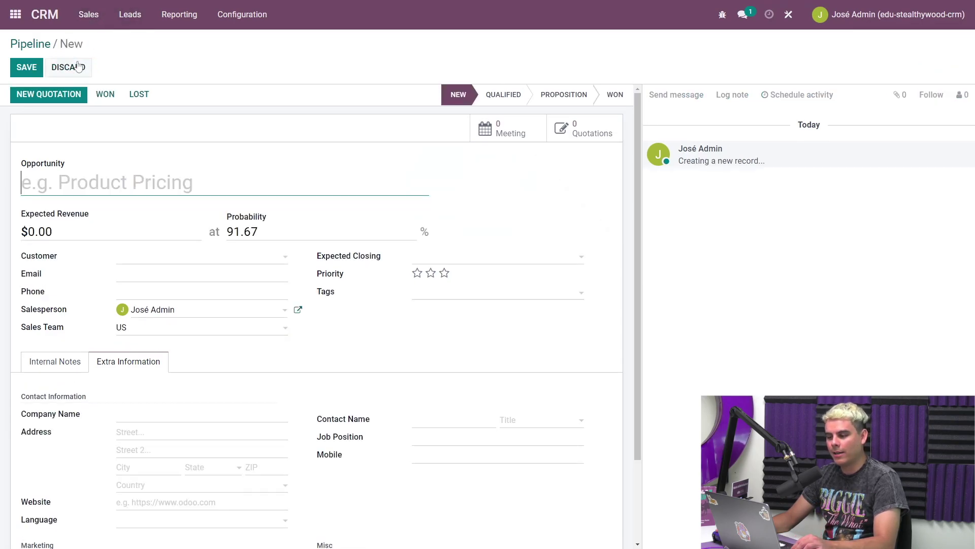
text(Opportunity 2)
click(147, 331)
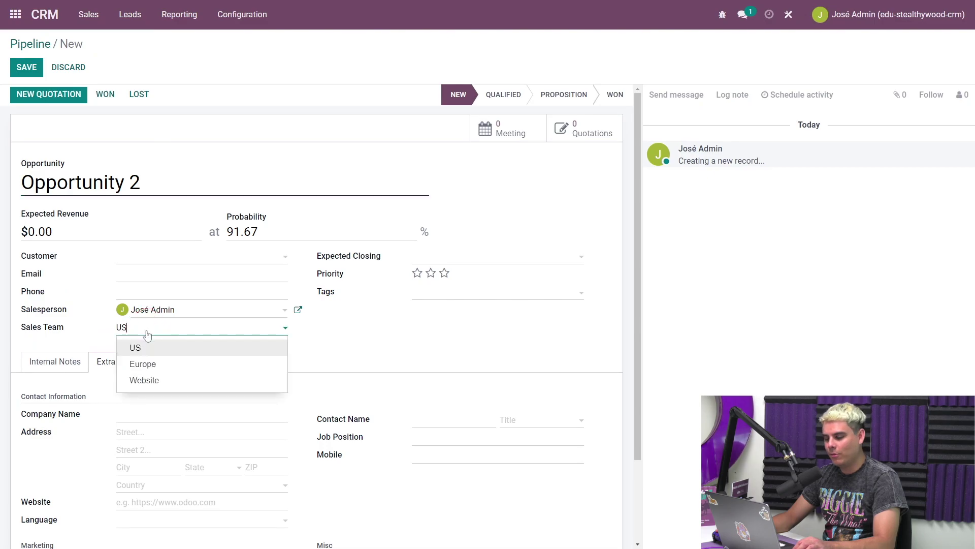
click(144, 364)
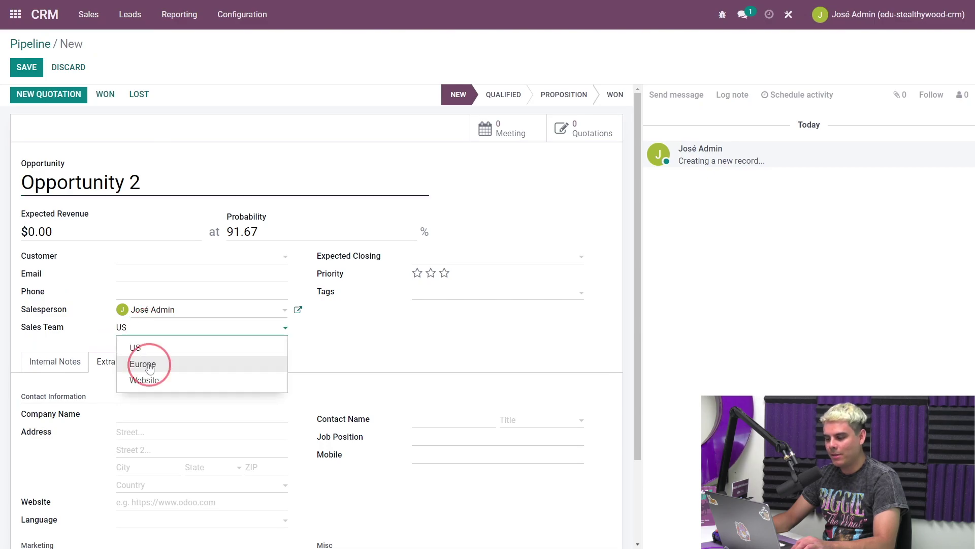
click(168, 485)
text(be)
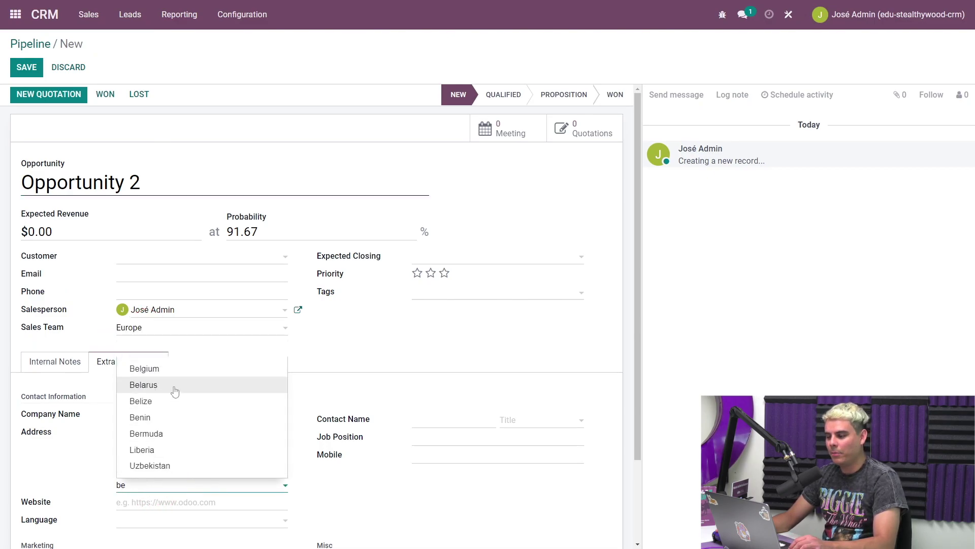
click(174, 368)
click(104, 94)
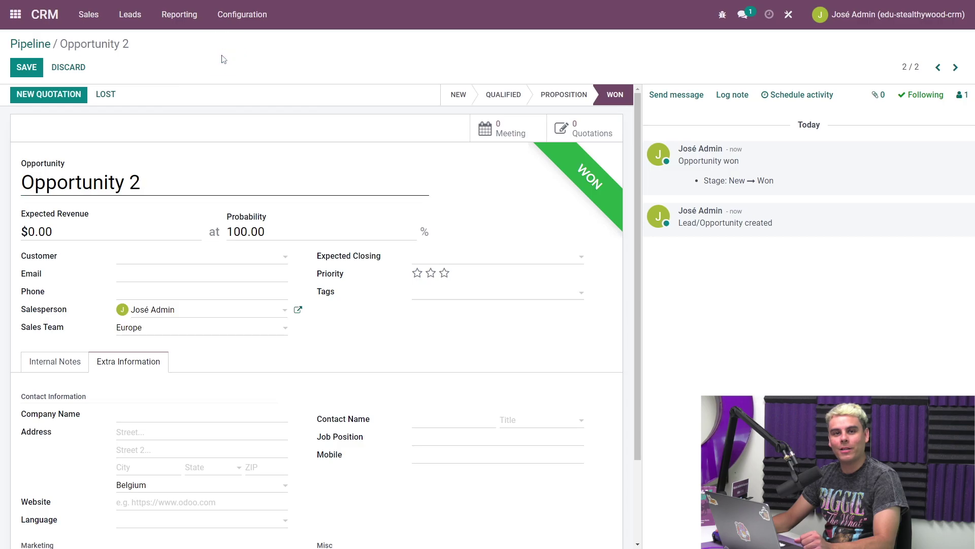
click(27, 72)
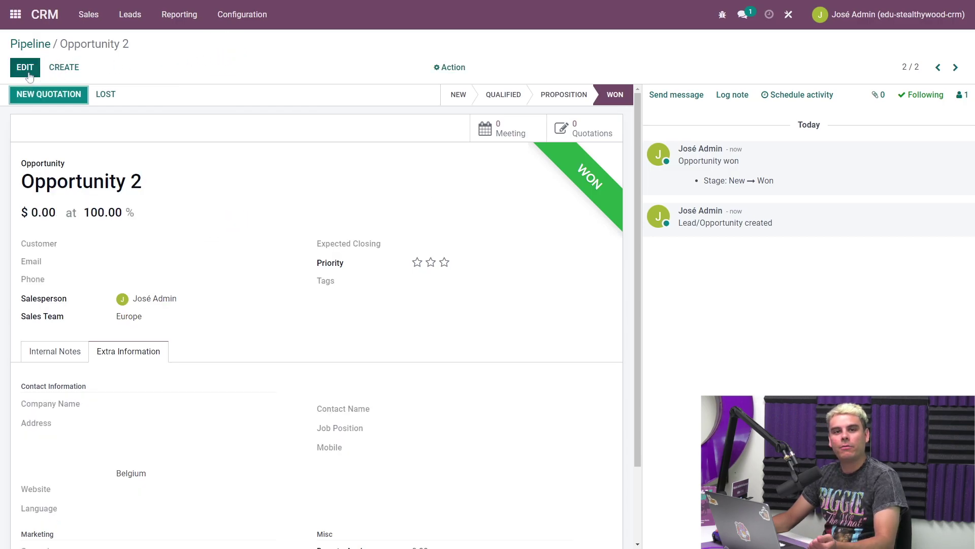
Create 'Opportunity 3' with Europe team and country Belgium, then mark it Won.
click(65, 69)
text(Opportunity 2)
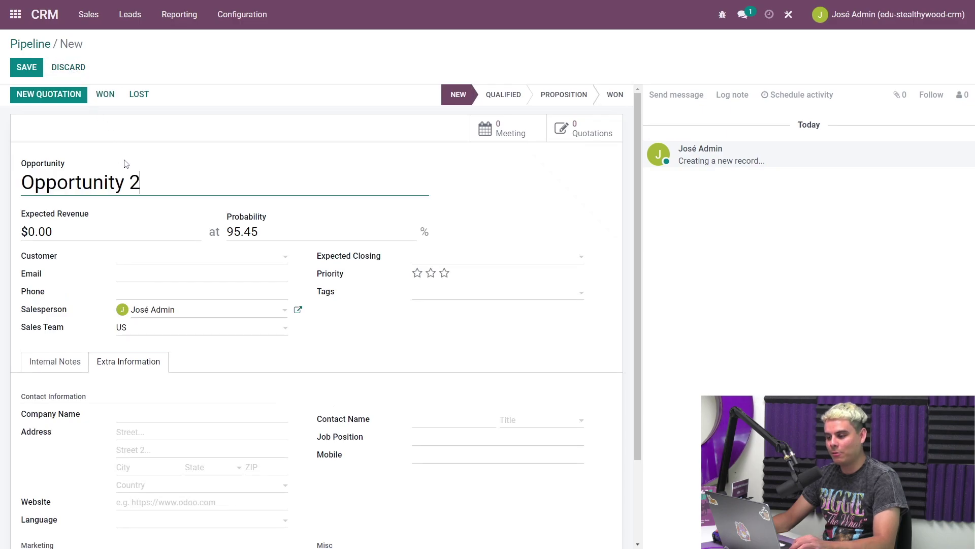
key(BackSpace)
text(3)
click(153, 329)
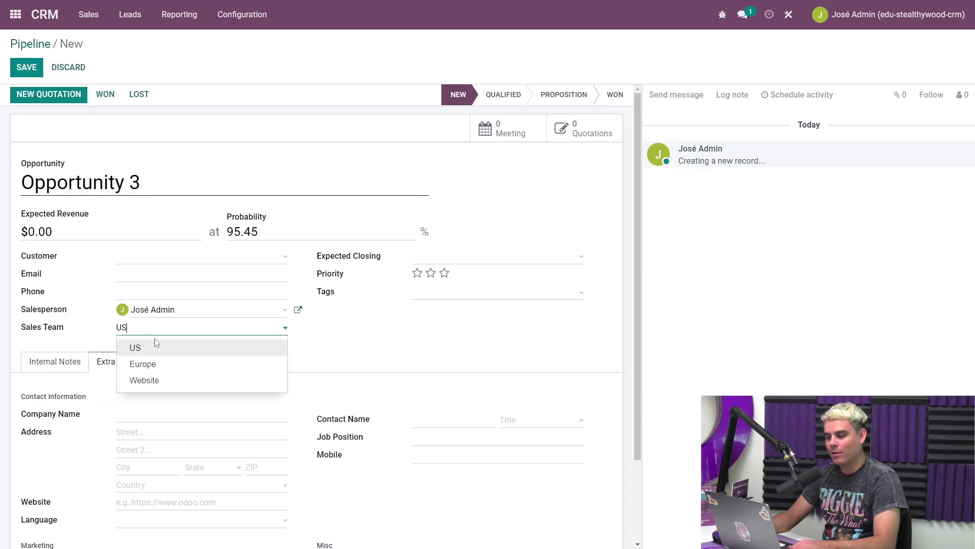
click(153, 361)
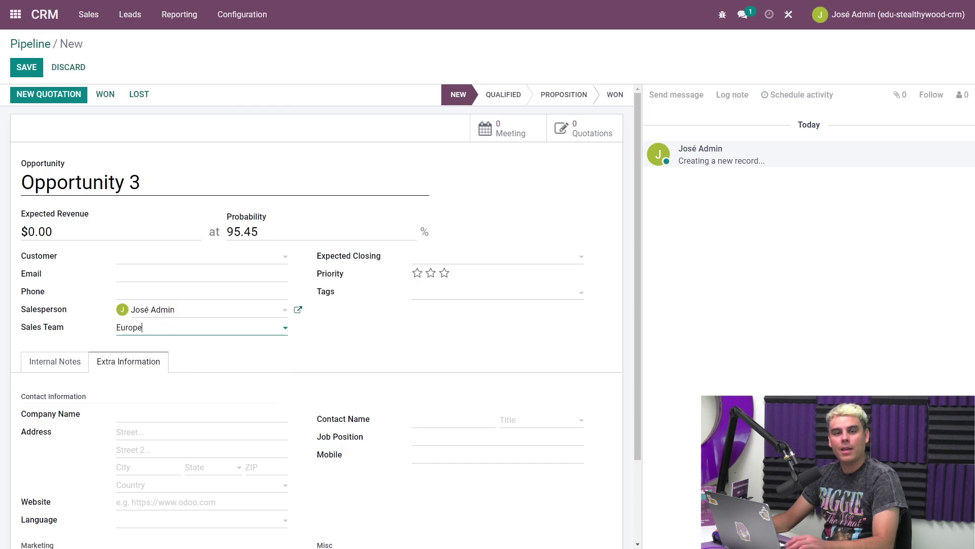
click(225, 230)
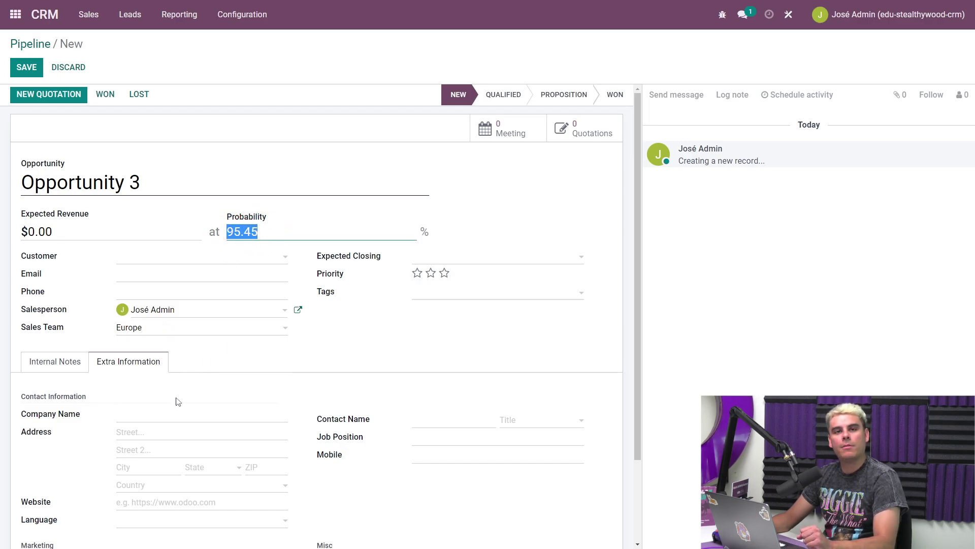
click(142, 483)
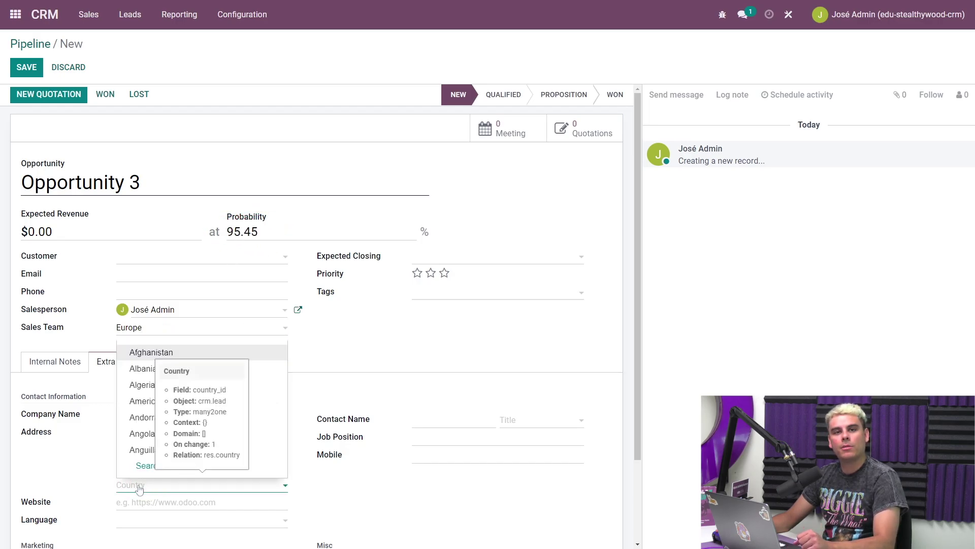
text(be)
click(148, 306)
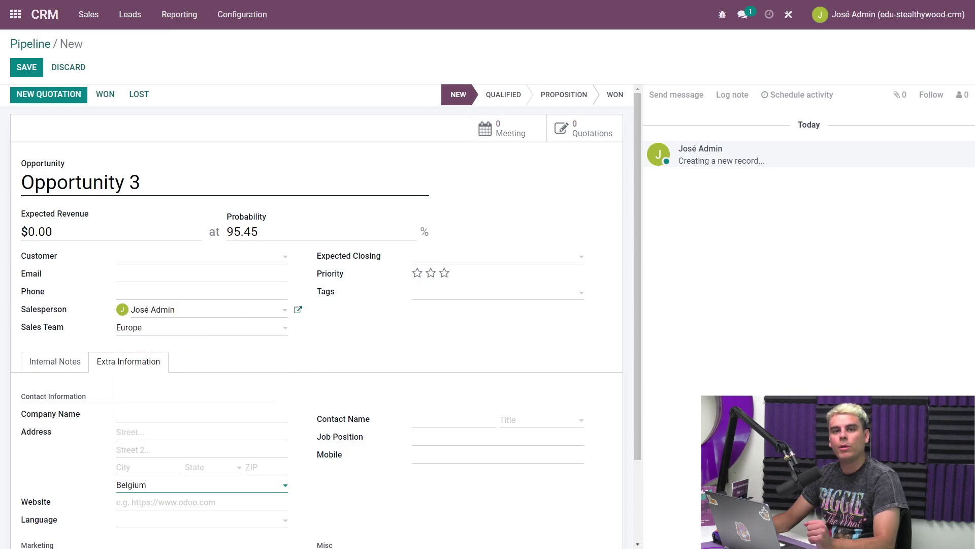
click(104, 94)
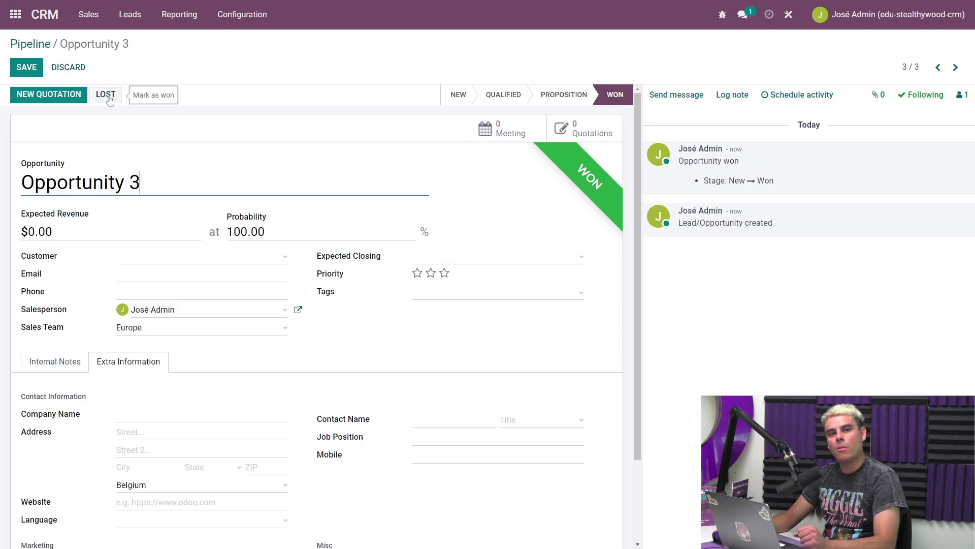
Mark Opportunity 3 Lost with reason 'Too expensive' and save it at 0.00%.
click(106, 95)
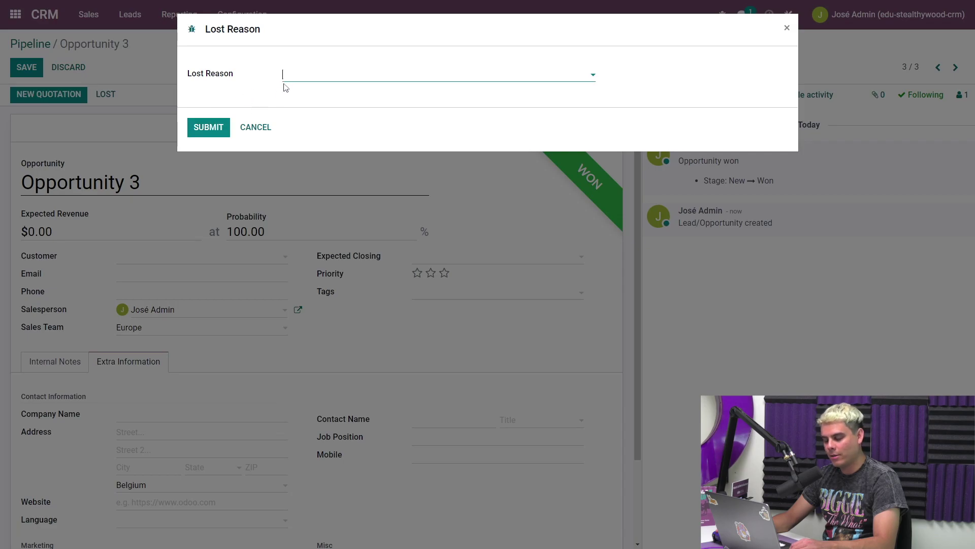
click(286, 76)
click(299, 93)
click(208, 128)
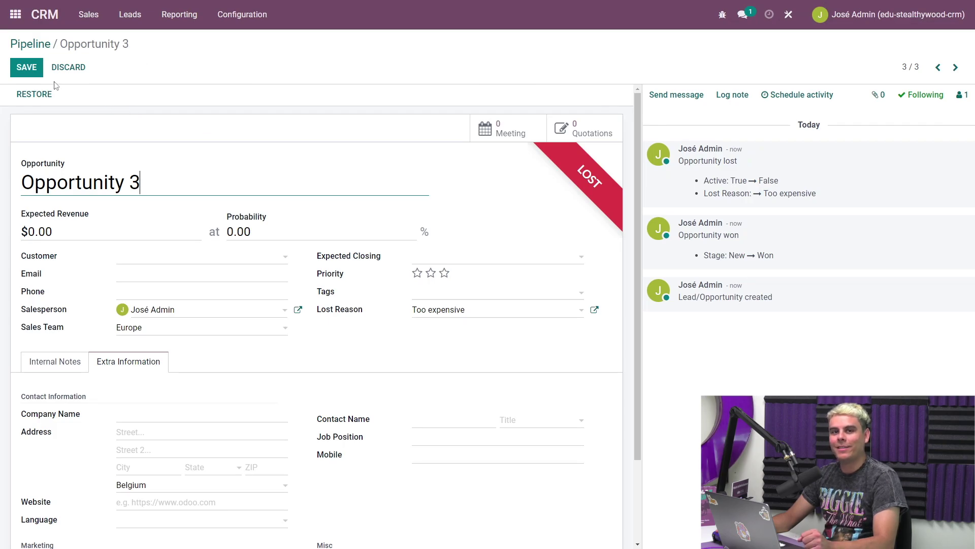
click(31, 73)
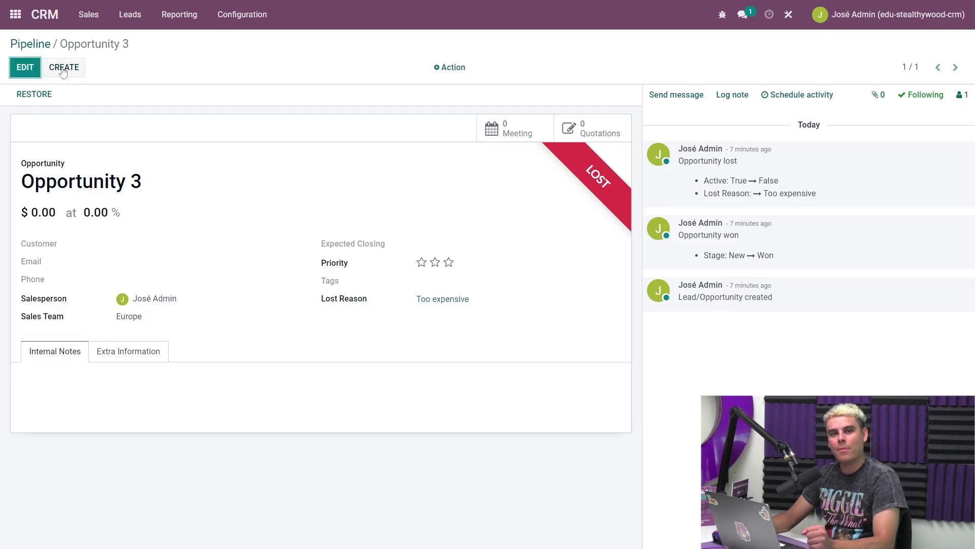
Create and save 'Opportunity 4' with Europe team and country Belgium, predicted at 55.11%.
click(63, 67)
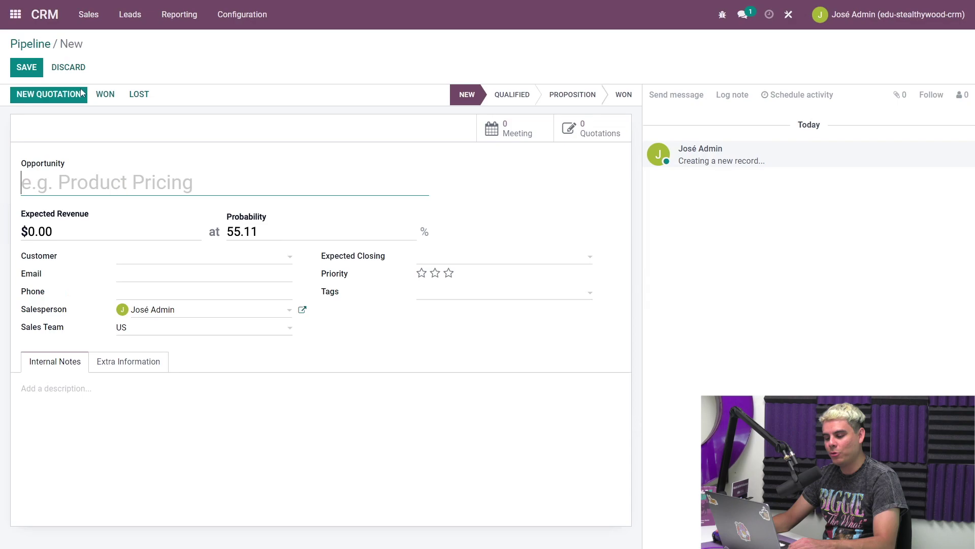
text(Opportunity 2)
key(BackSpace)
text(4)
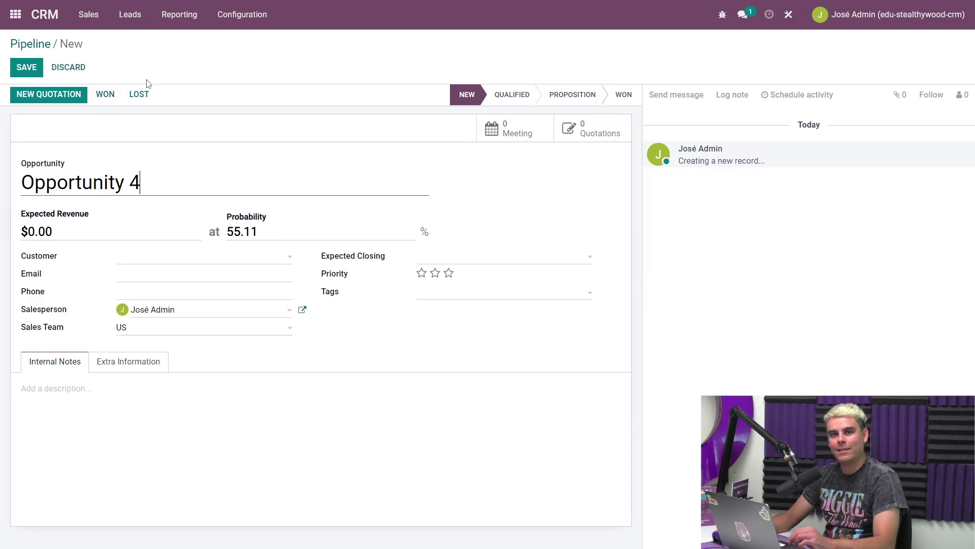
click(156, 332)
click(150, 363)
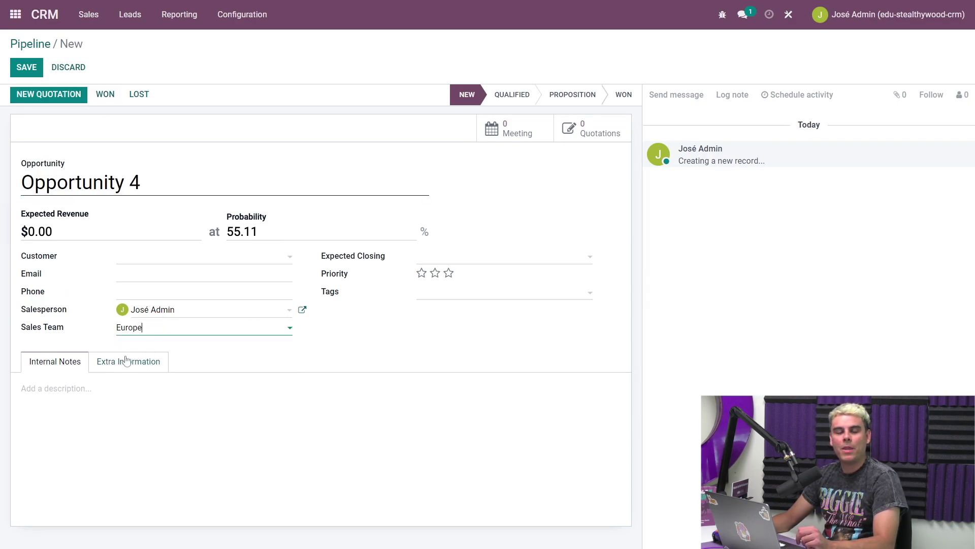
click(126, 360)
click(133, 486)
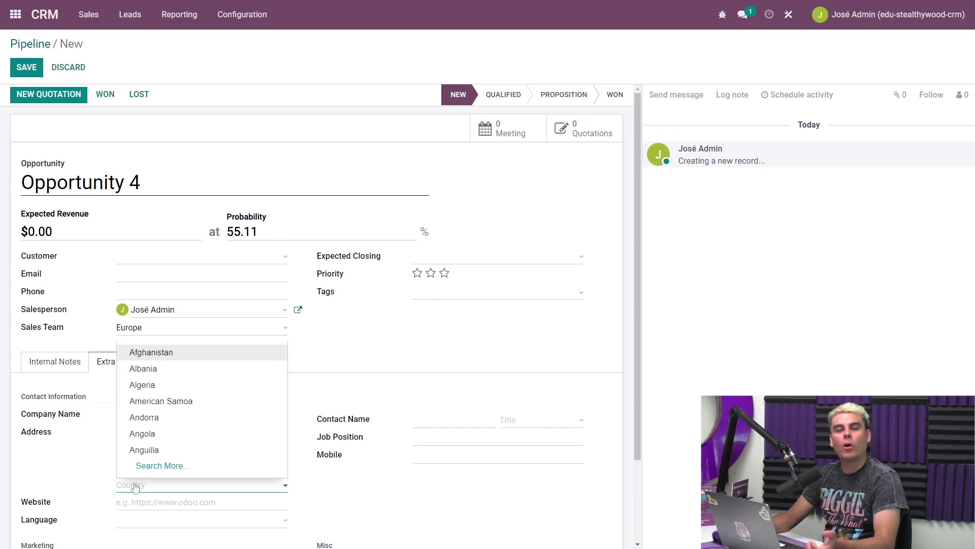
text(bel)
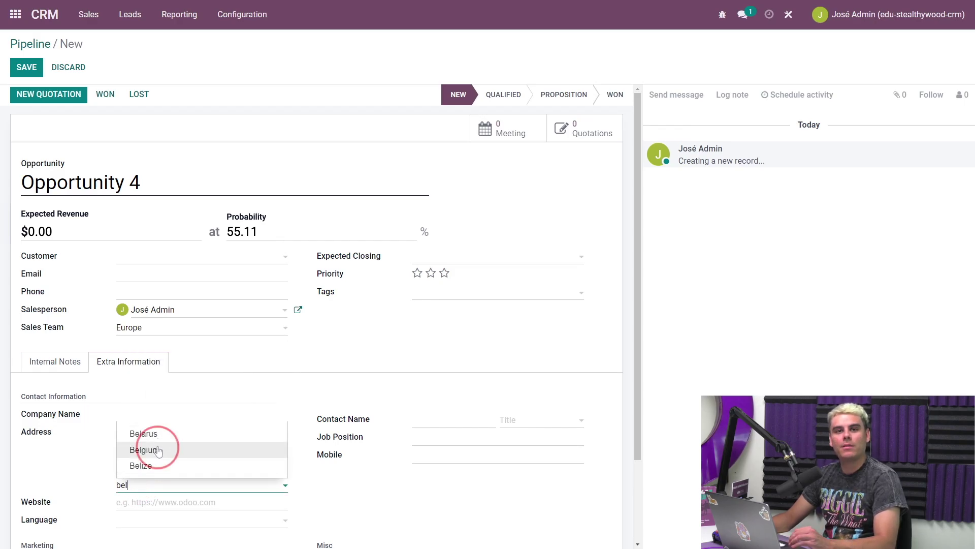
click(159, 450)
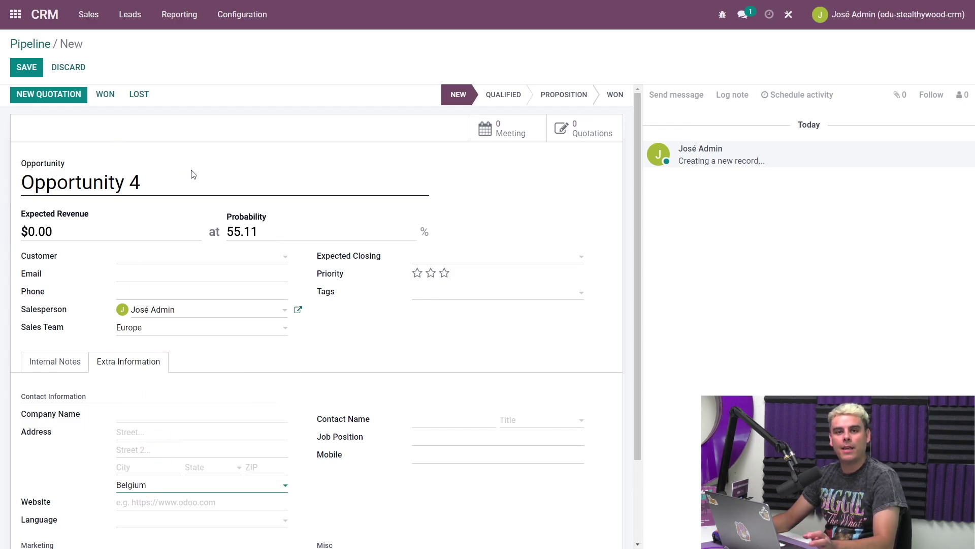
click(30, 66)
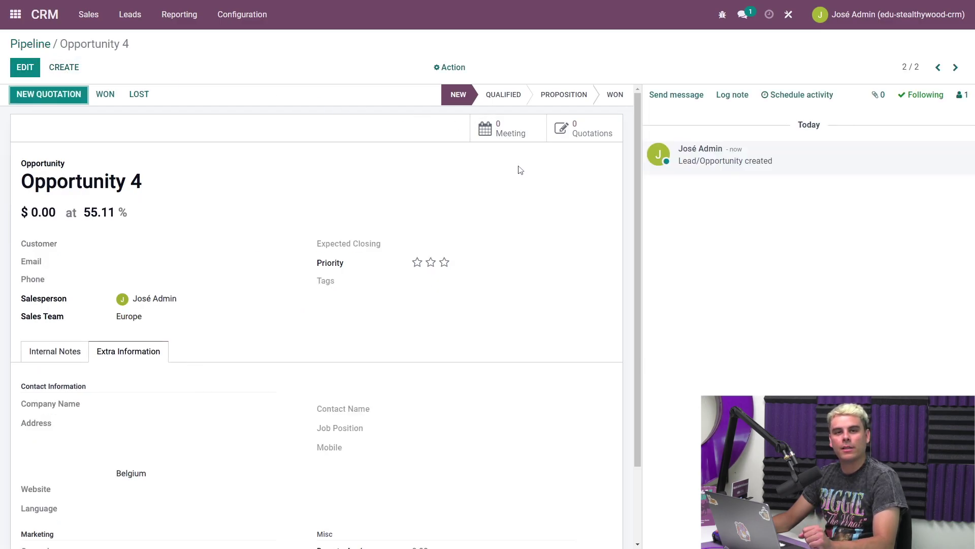
Move Opportunity 4 to Qualified, raising its probability from 55.11% to 65.62%.
click(500, 97)
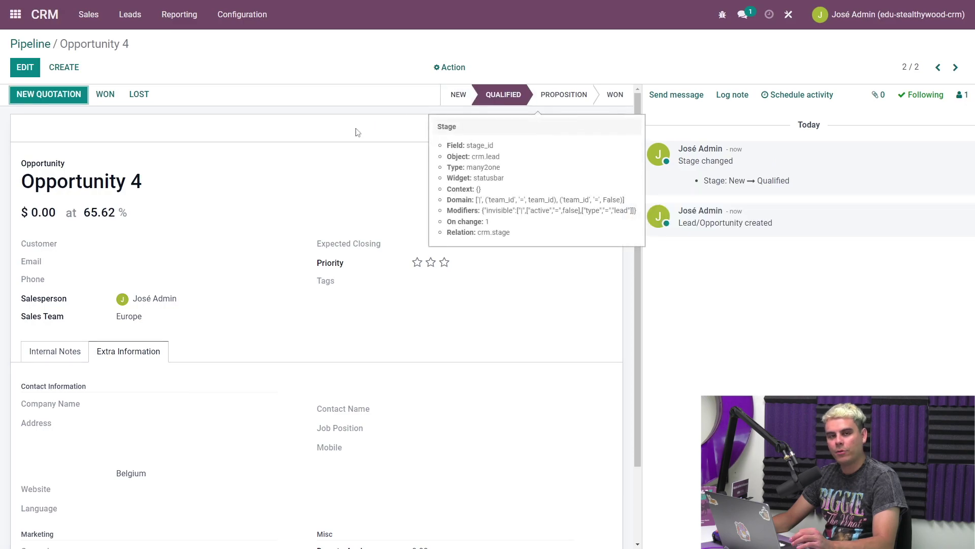
click(178, 212)
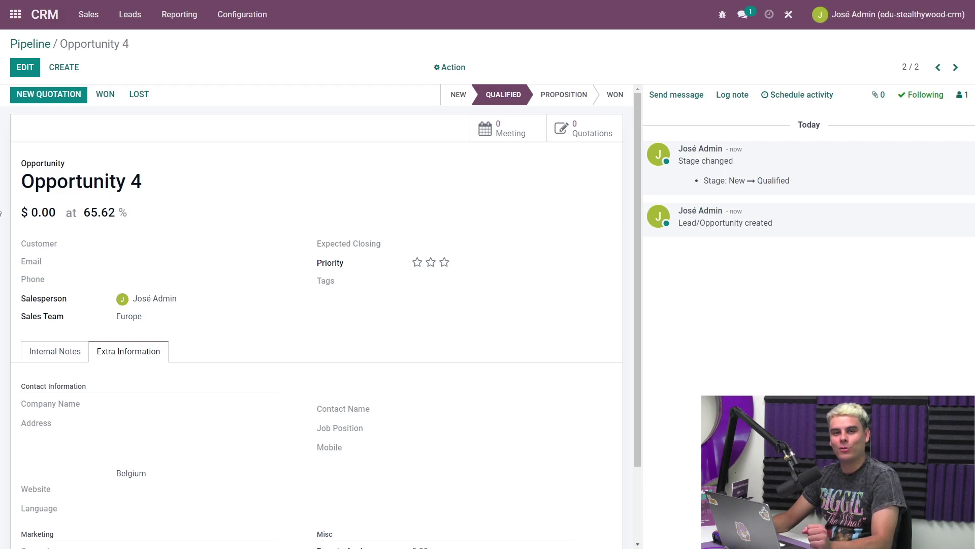
Replace Opportunity 4's predicted 65.62% probability with a manual 20% and save.
click(25, 68)
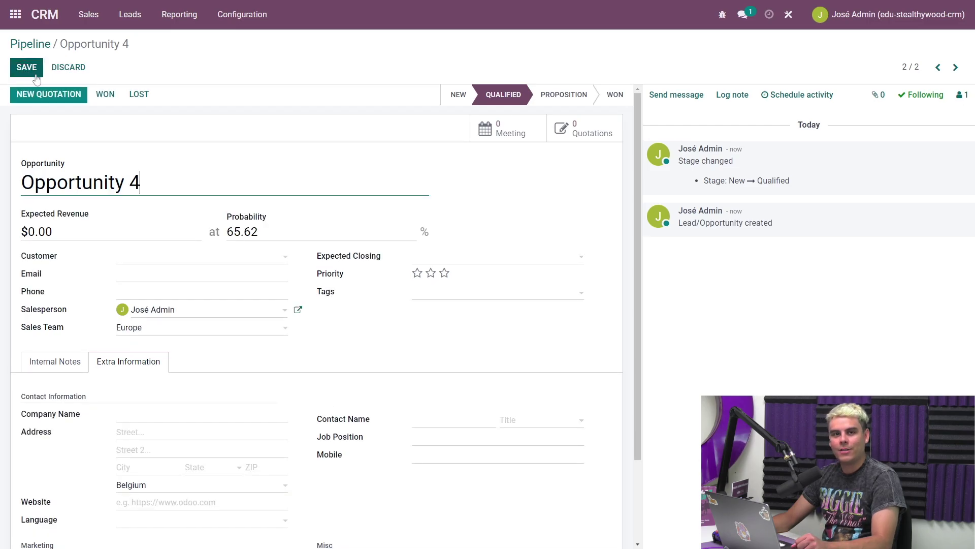
click(227, 232)
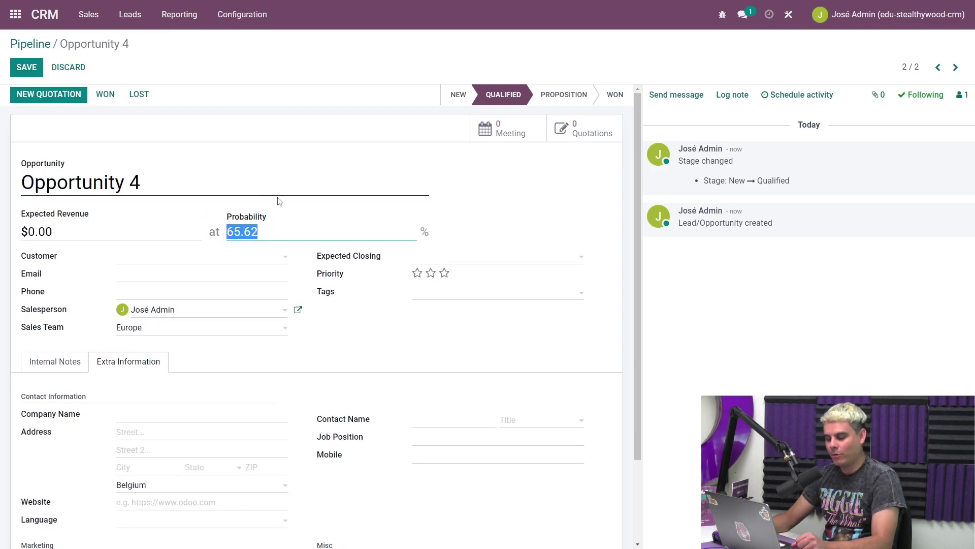
text(20)
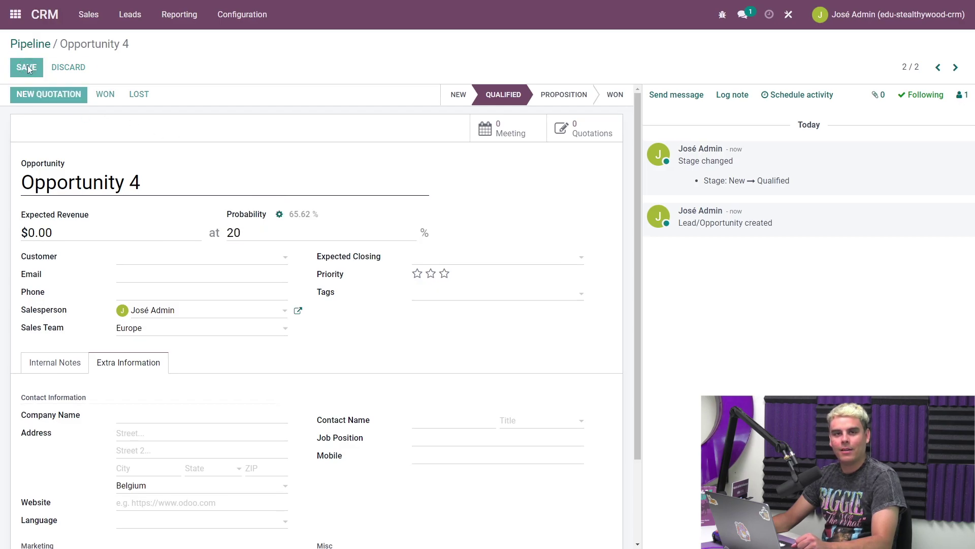
click(37, 68)
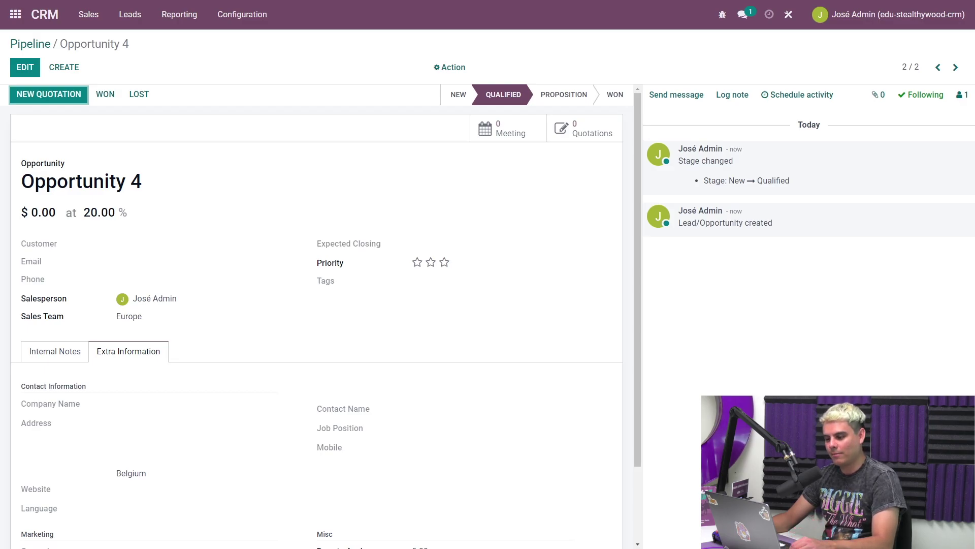
Reset Opportunity 4's probability to the automatic 65.62% and save, keeping it in Qualified.
mouse_move(529, 99)
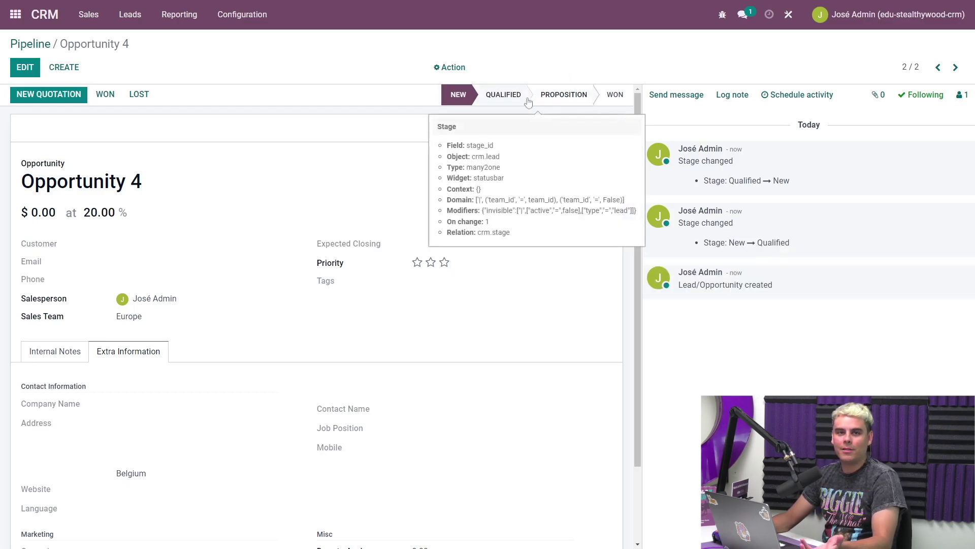
click(564, 94)
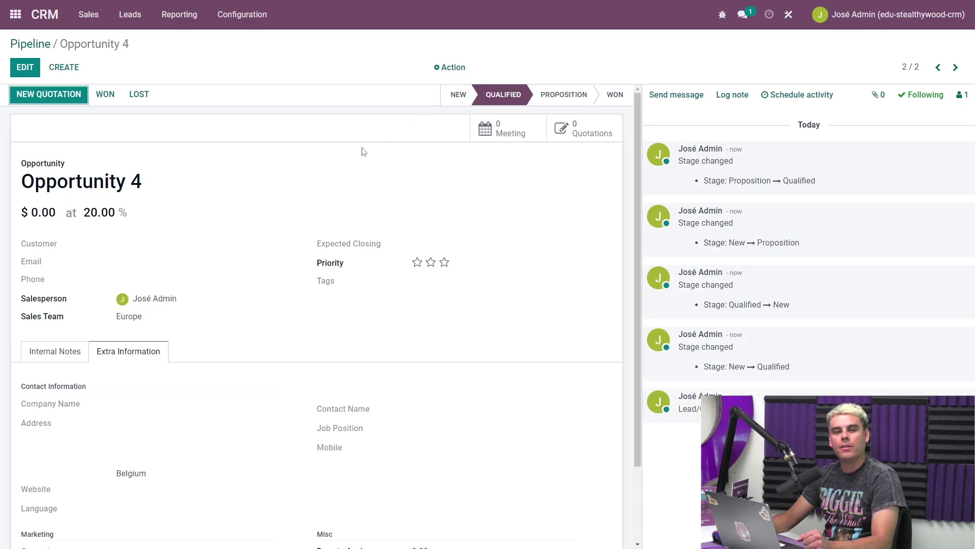
click(26, 68)
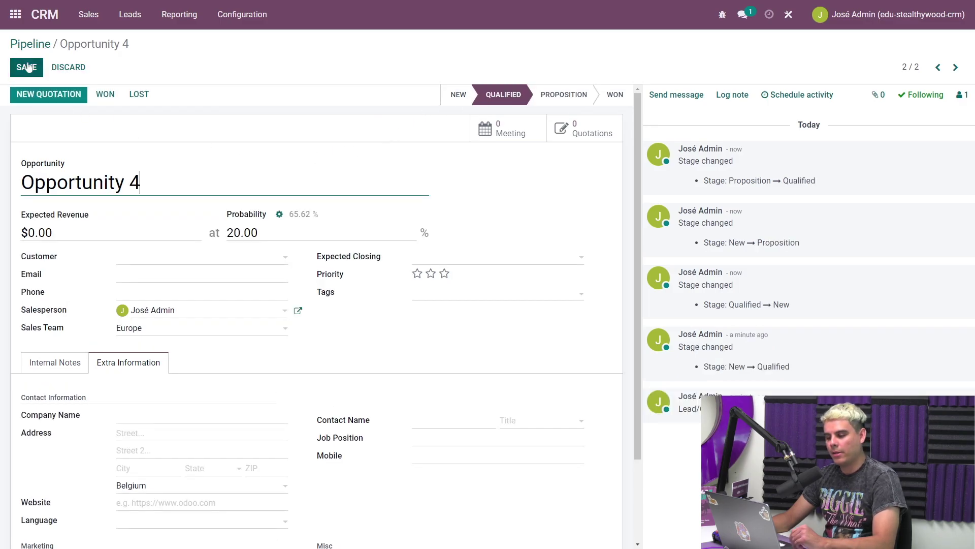
click(279, 214)
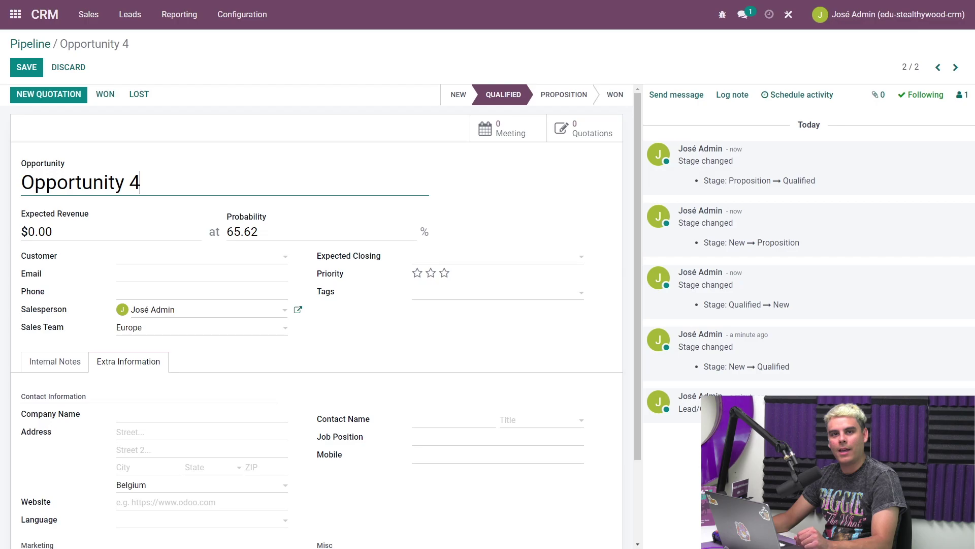
click(24, 71)
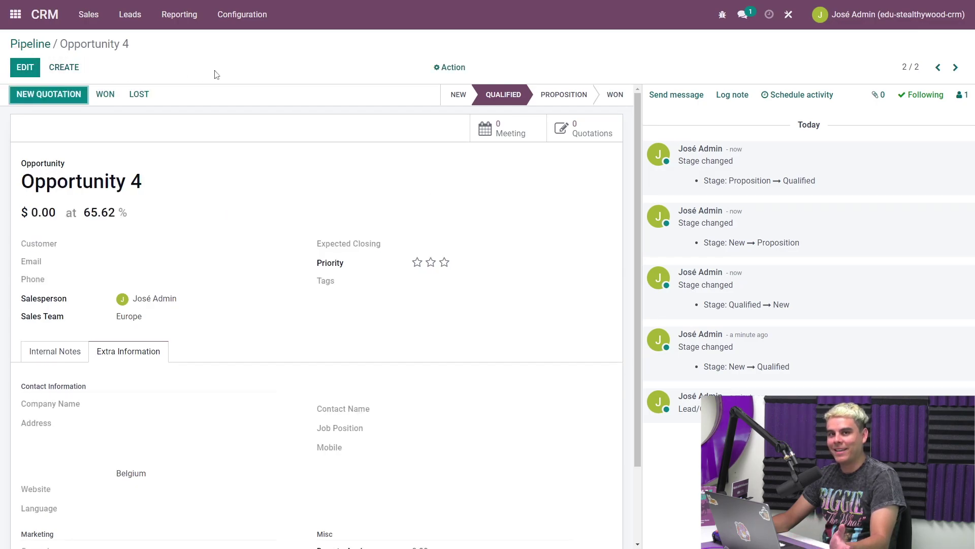